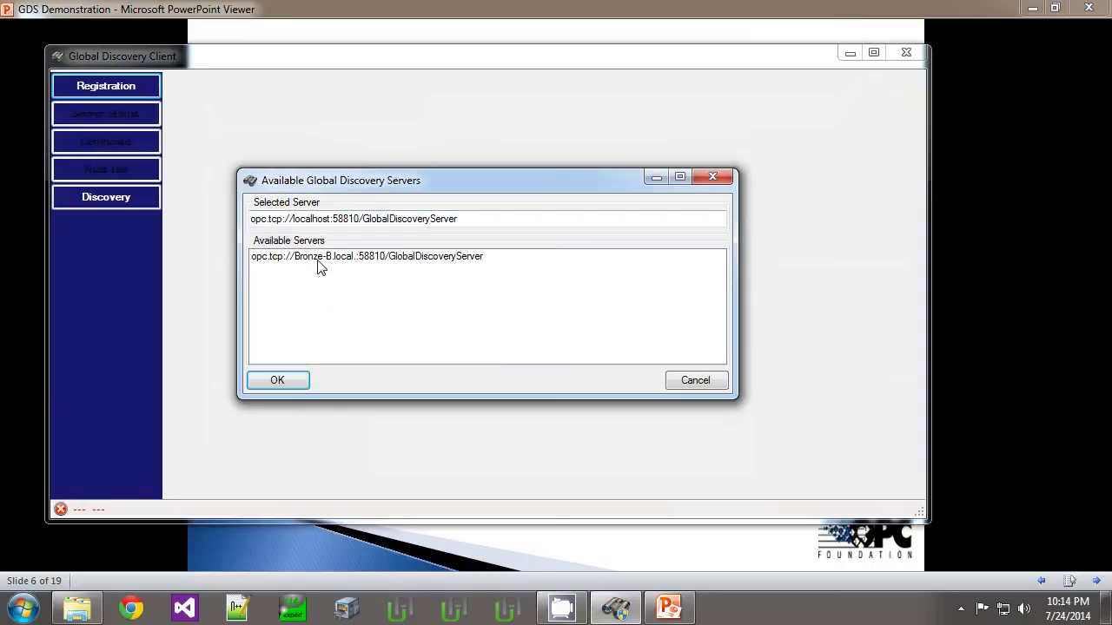
Connect to the Global Discovery Server at opc.tcp://Bronze-B.local.:58810/GlobalDiscoveryServer and trust its certificate.
left_click(318, 258)
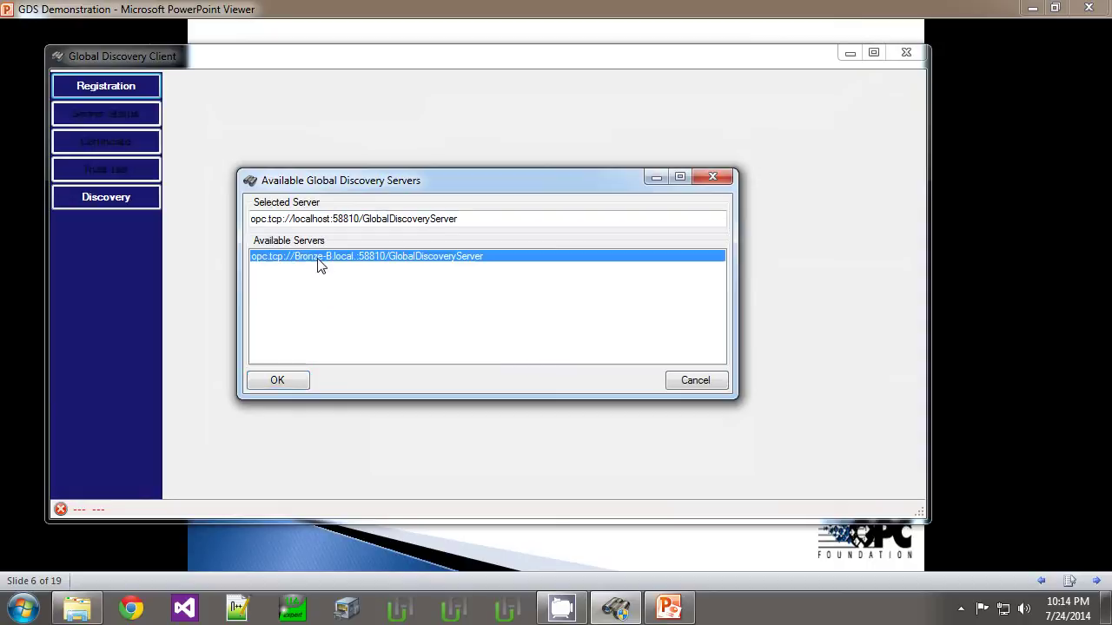
left_click(293, 383)
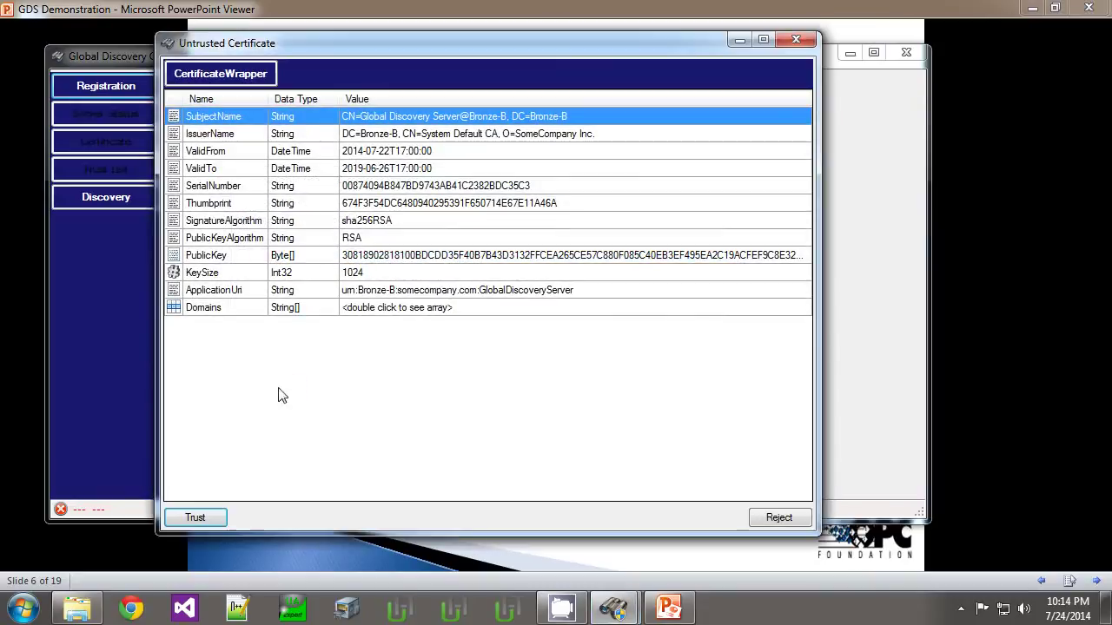
left_click(198, 518)
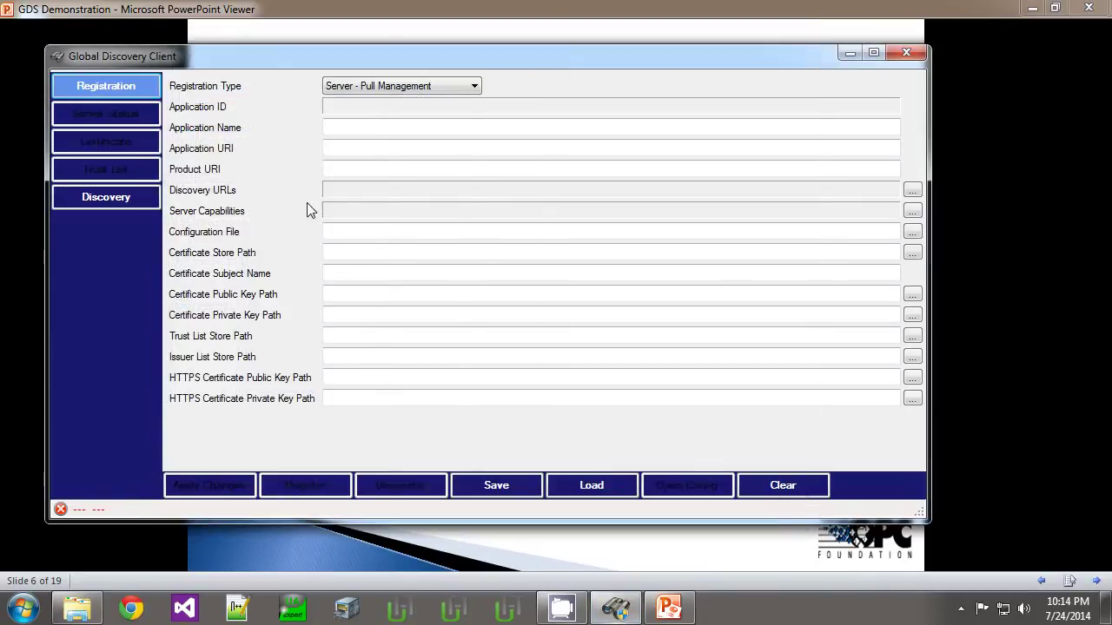
left_click_drag(391, 52, 442, 80)
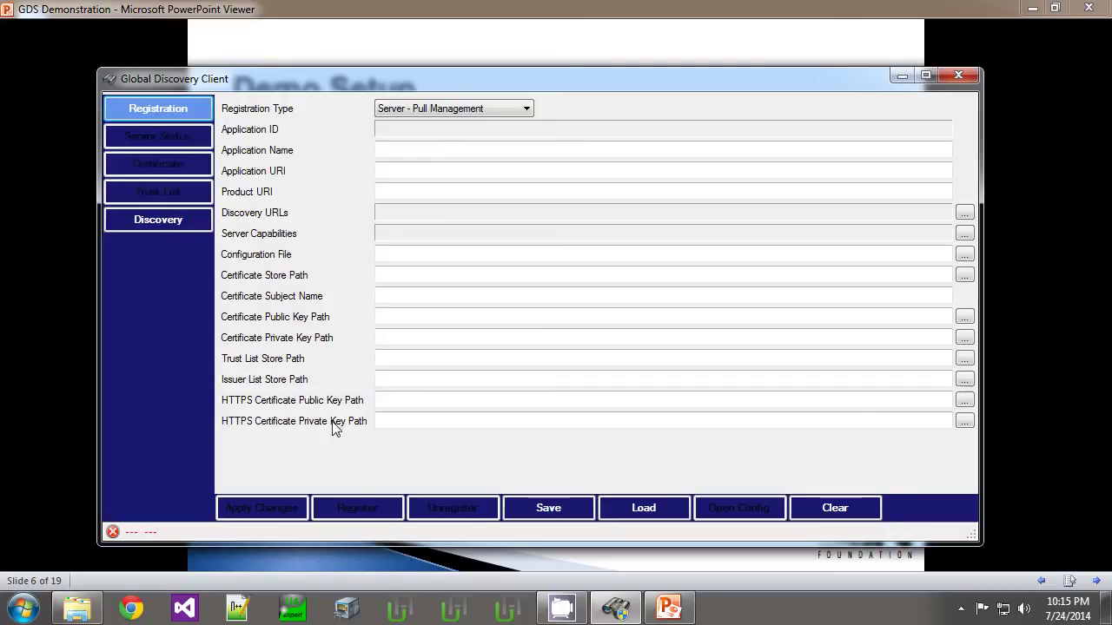
Load urnBronzeUnifiedAutomationUaExpert.xml from the GDS favorites folder, apply its settings and register the UaExpert client application.
left_click(631, 504)
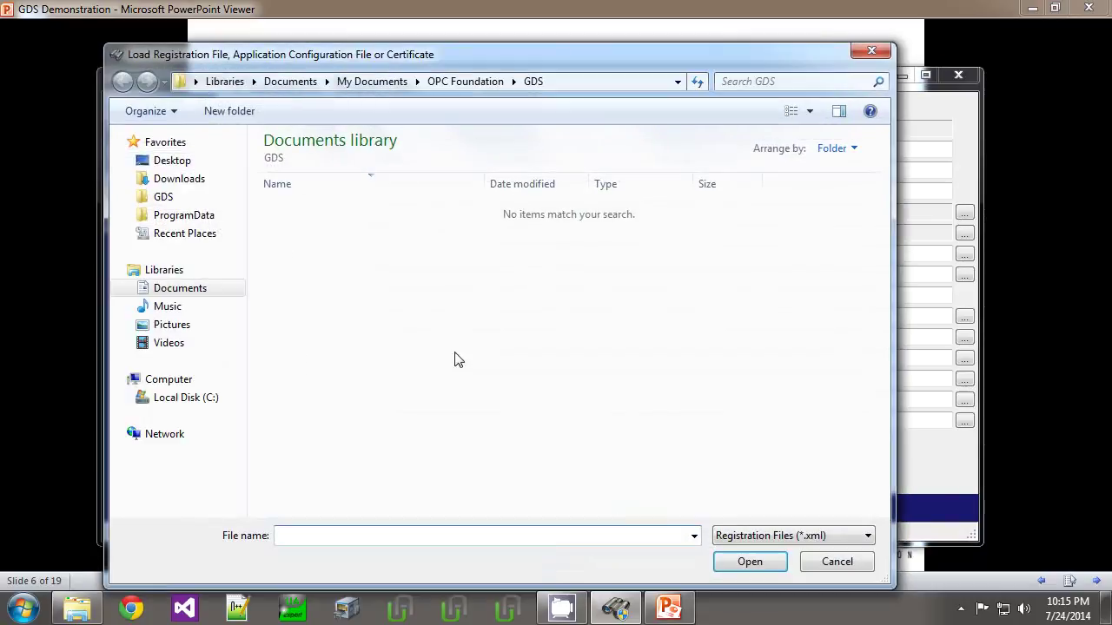
left_click(193, 204)
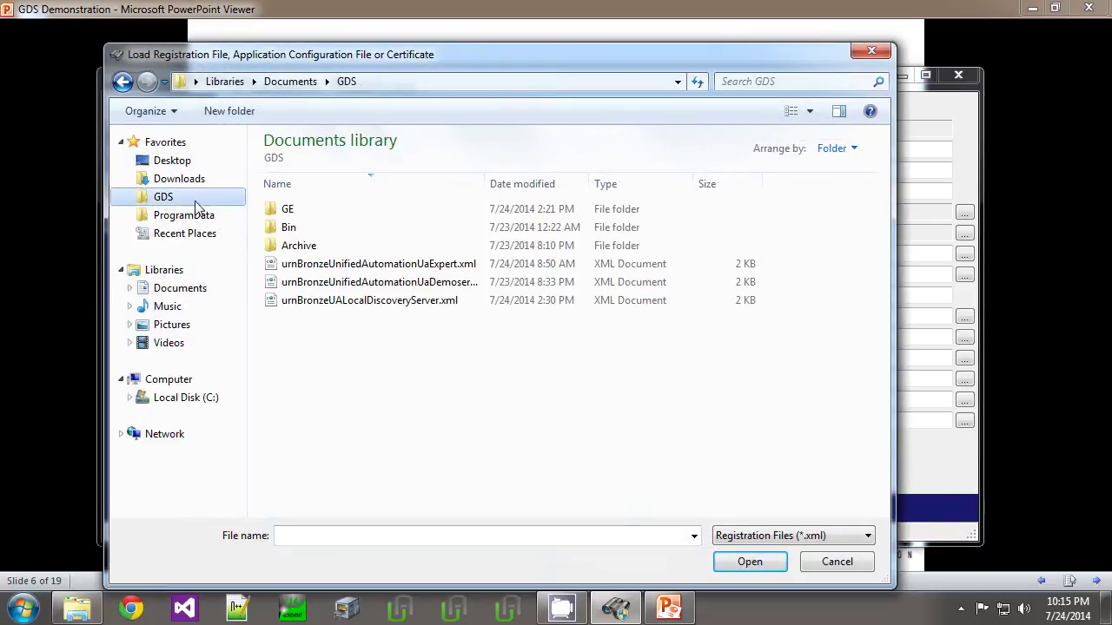
double_click(411, 263)
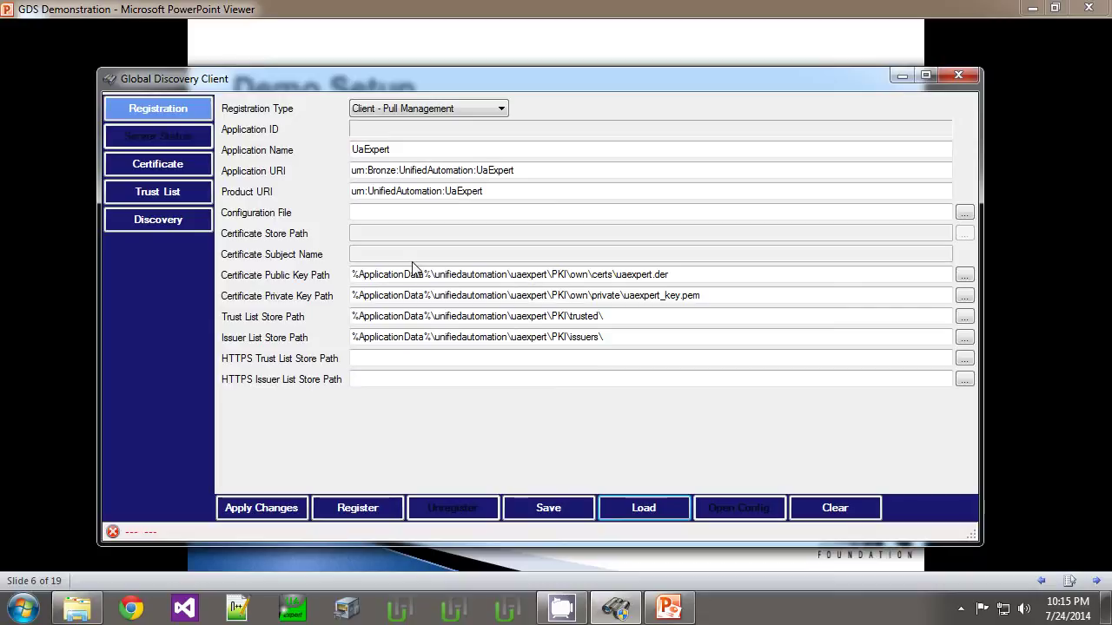
left_click(273, 509)
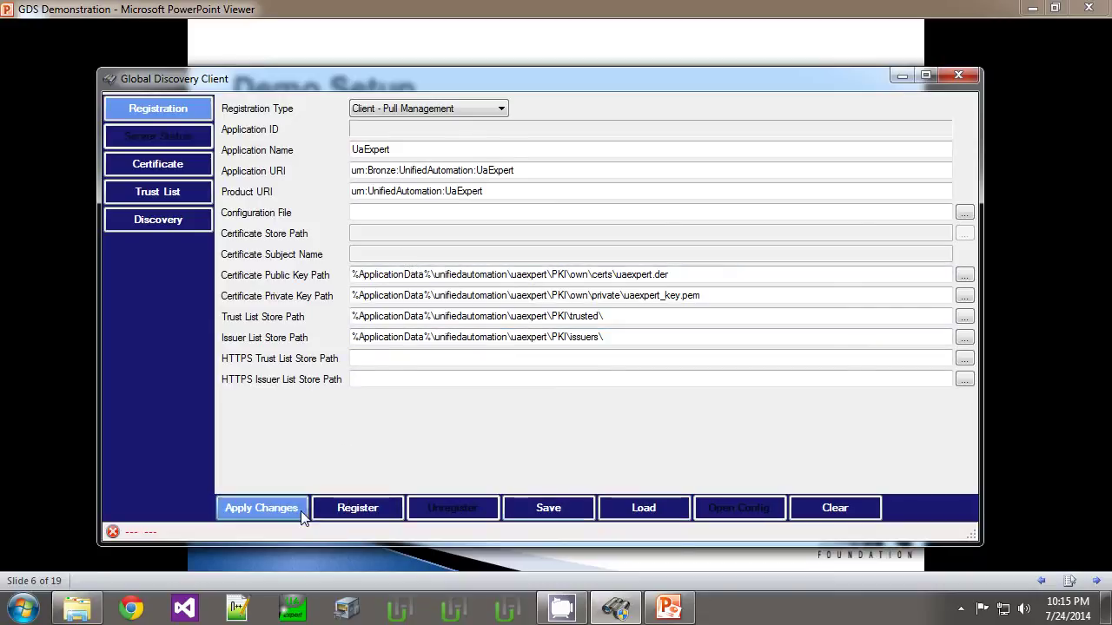
left_click(335, 508)
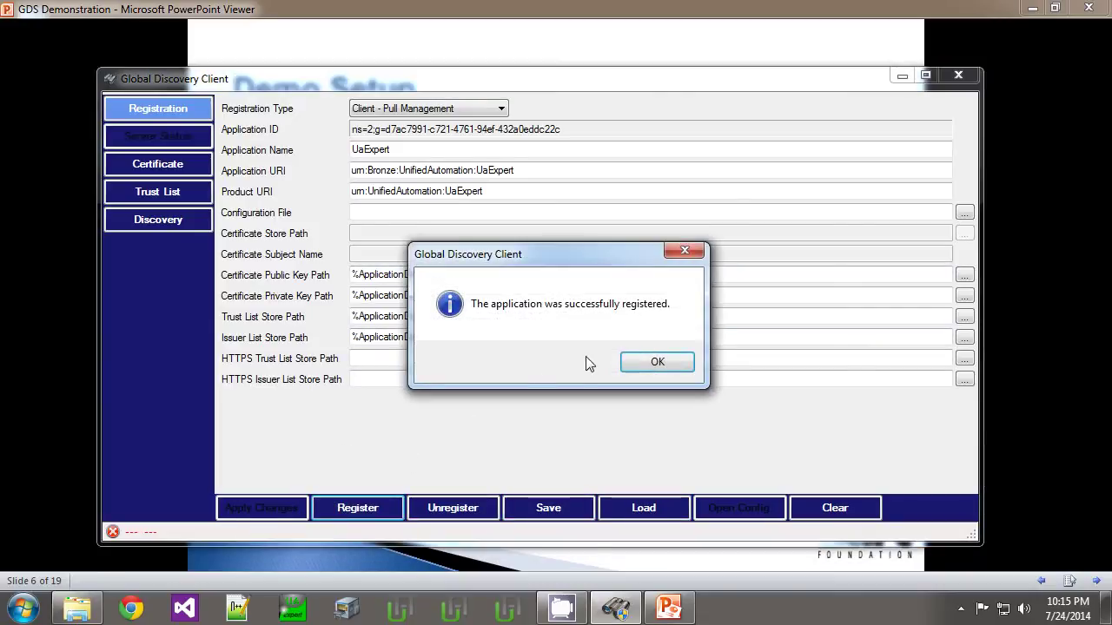
left_click(633, 362)
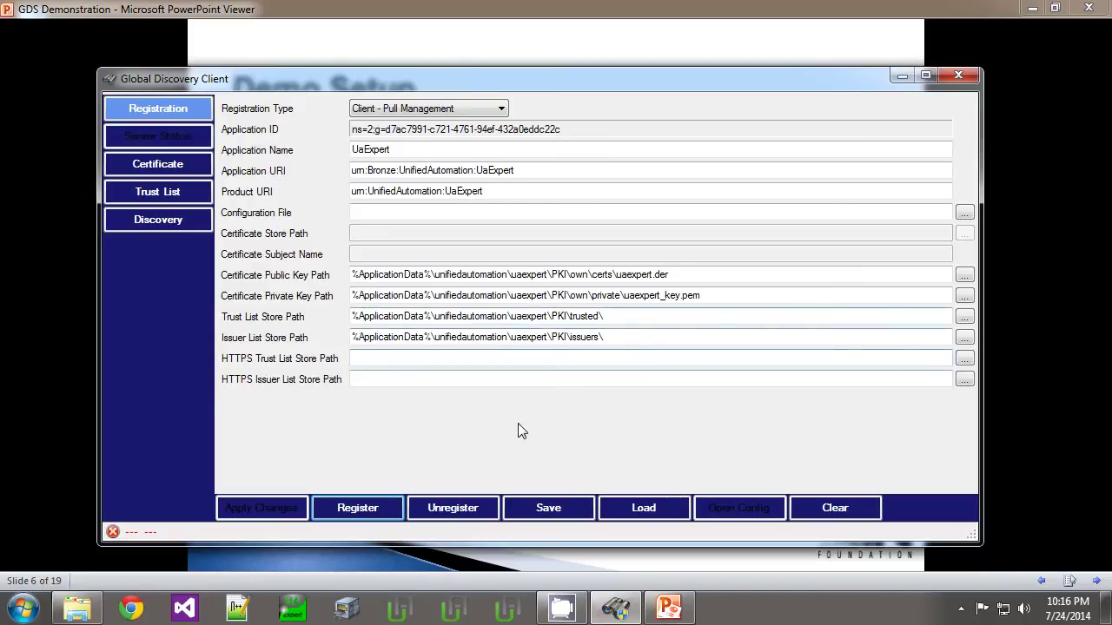
left_click_drag(533, 173, 341, 179)
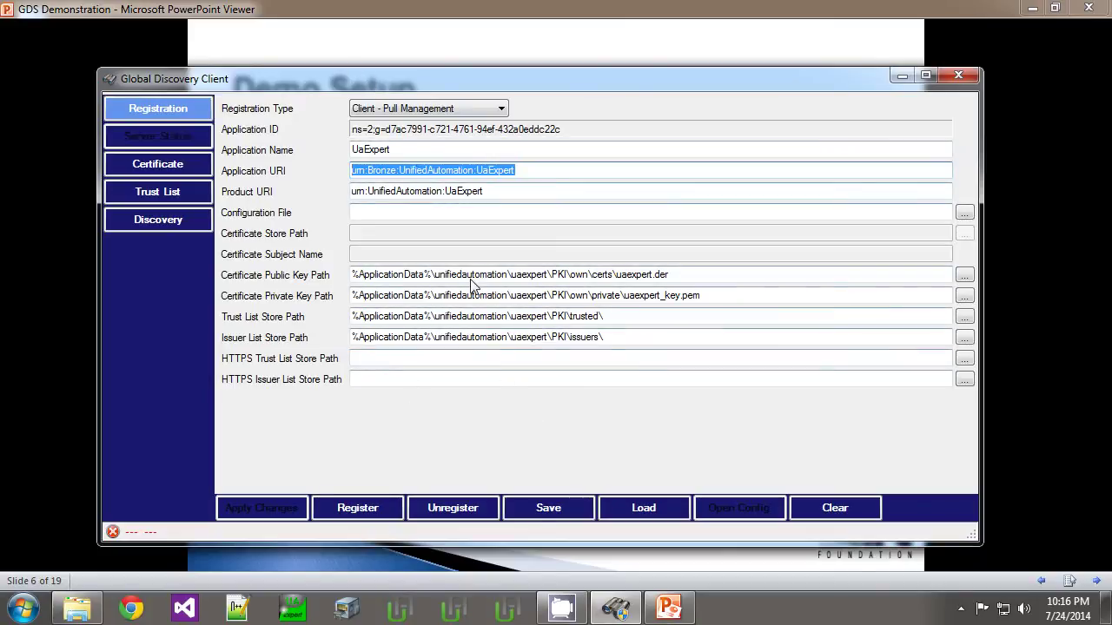
Load the UaDemoserver registration file, register that server, and review its server capabilities without changing them.
left_click(629, 516)
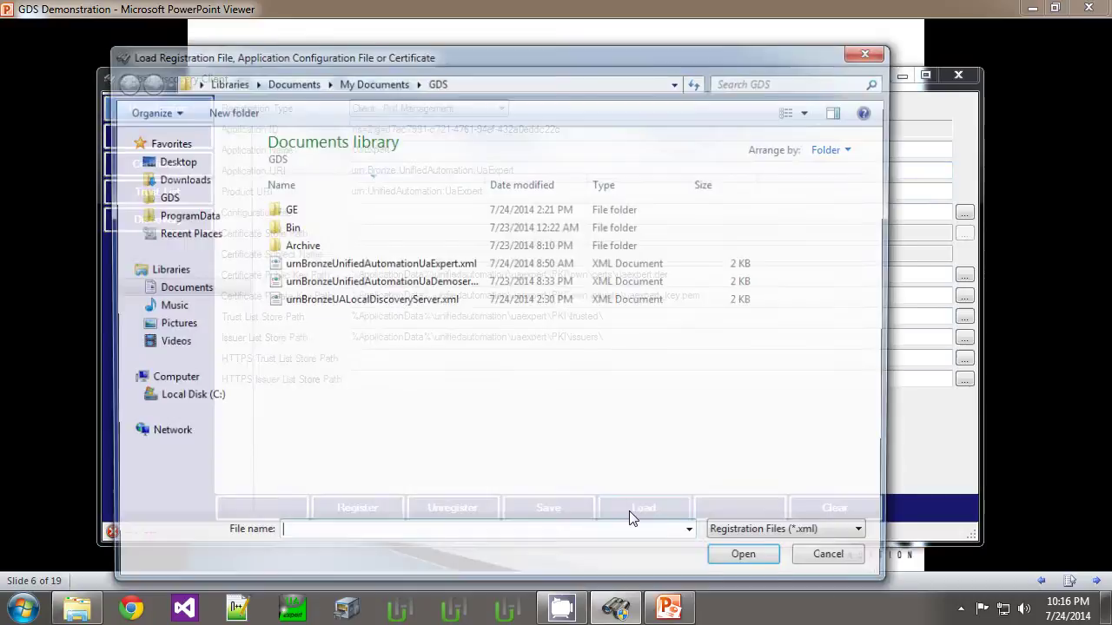
double_click(411, 281)
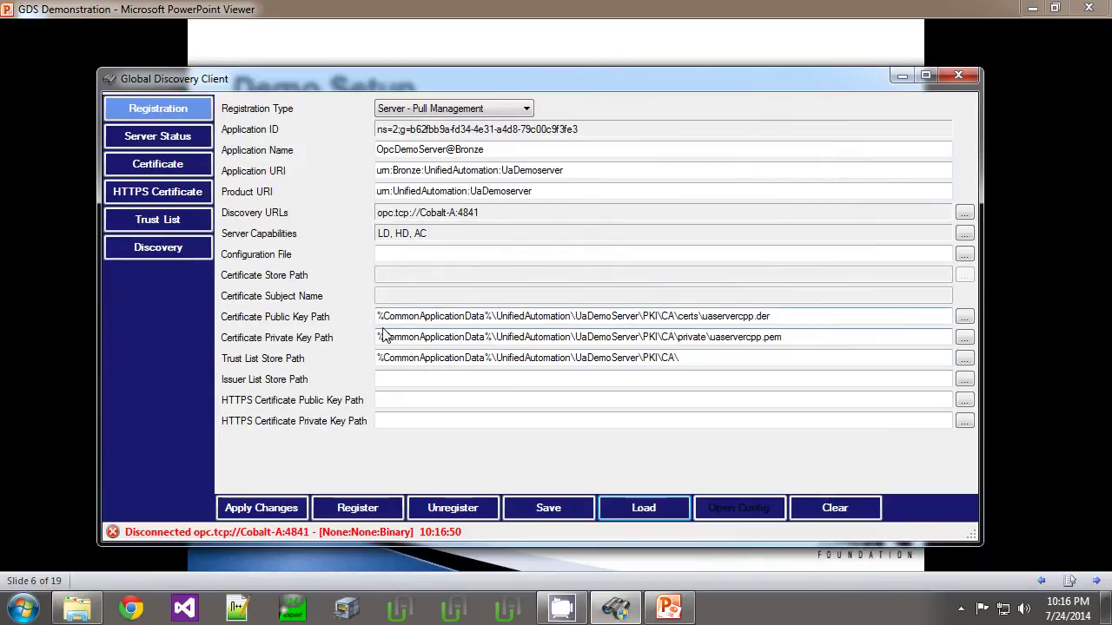
left_click(360, 511)
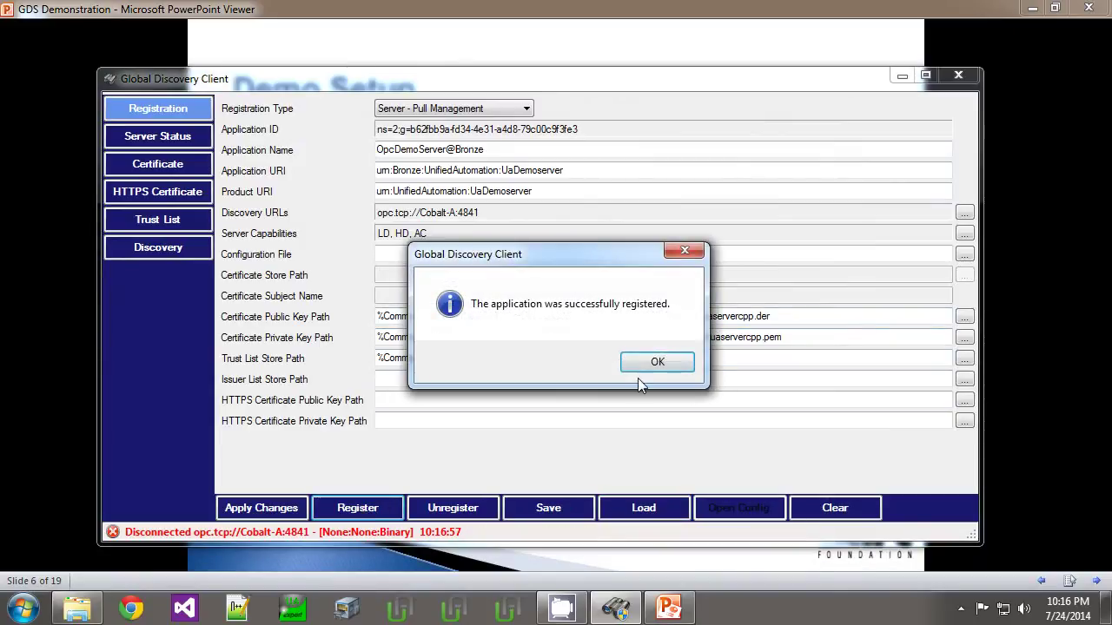
left_click(656, 368)
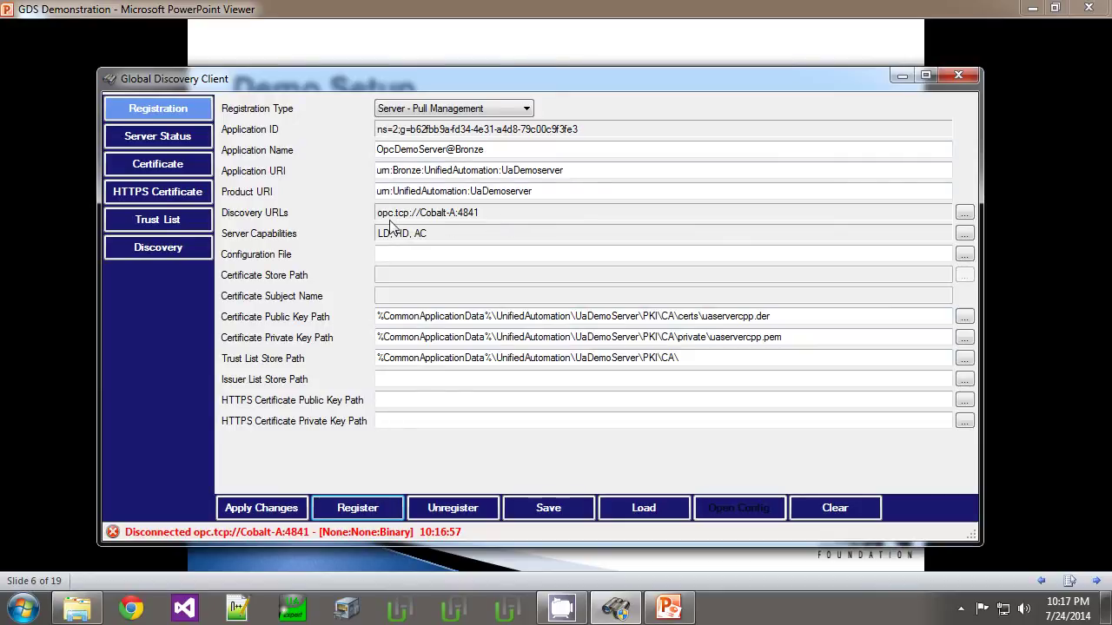
left_click(964, 234)
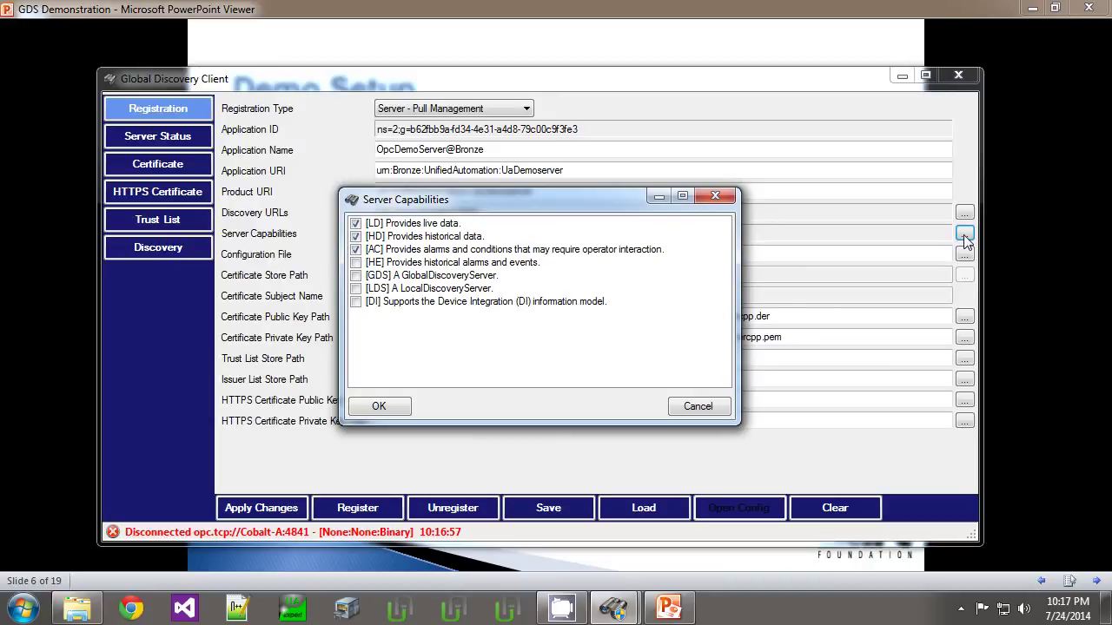
left_click(705, 406)
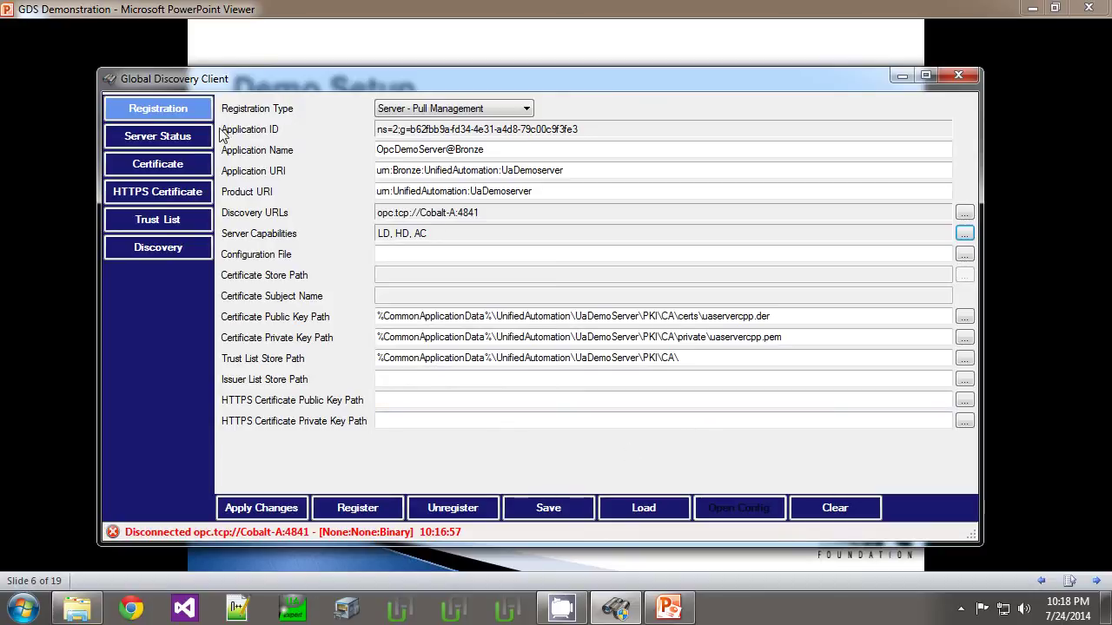
Set the registration type to Server - Push Management and select the local network's GEProficy PushServer endpoint with security mode None.
left_click(406, 108)
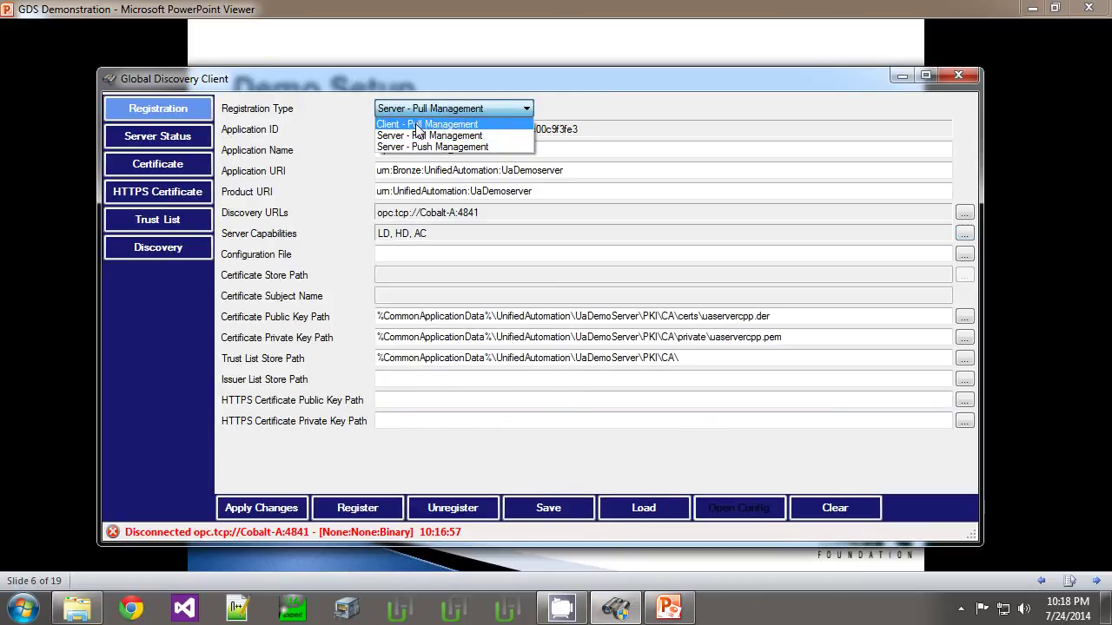
left_click(414, 148)
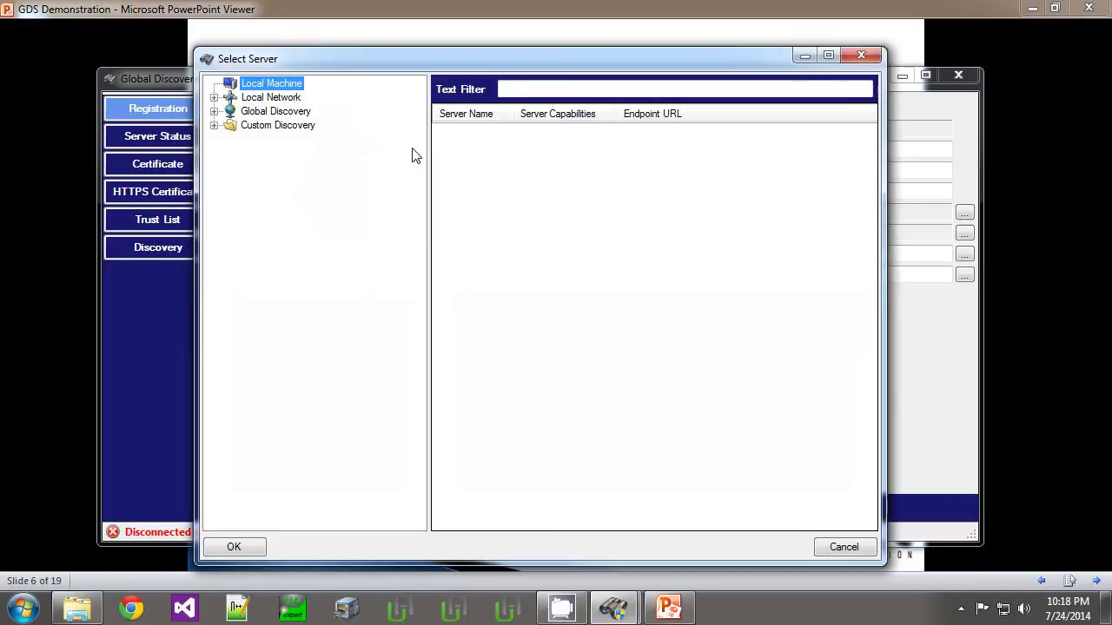
left_click(214, 98)
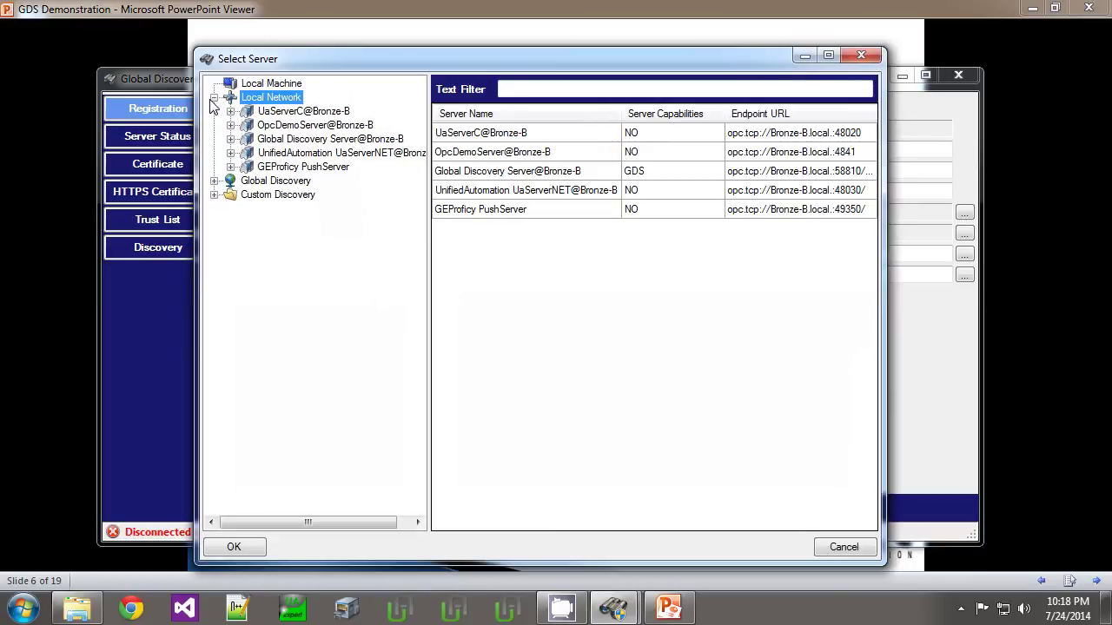
left_click(274, 167)
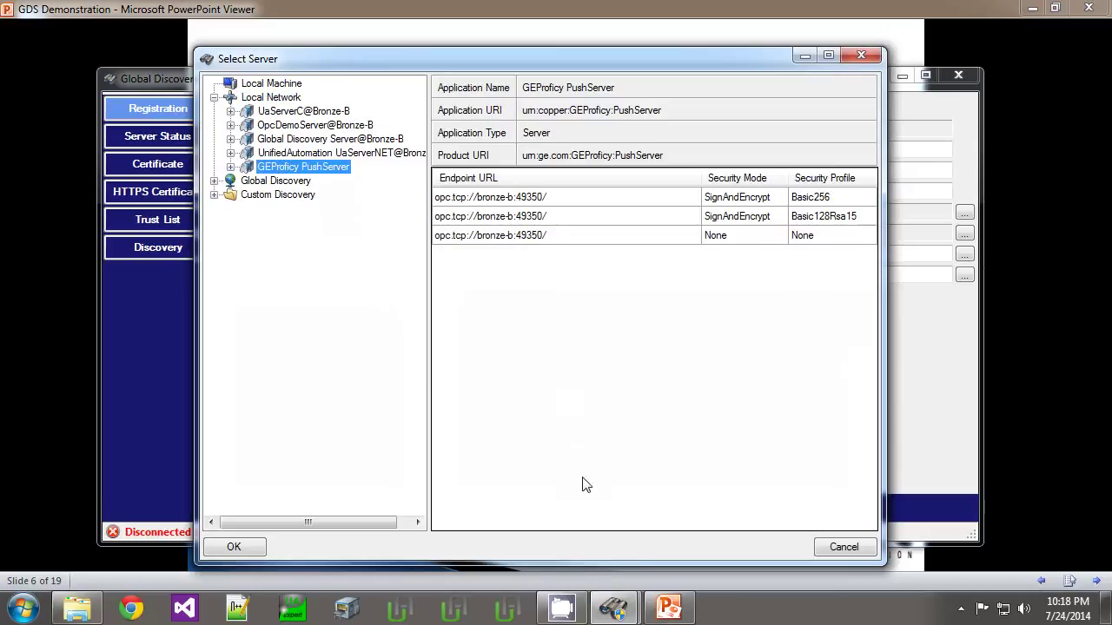
left_click(840, 252)
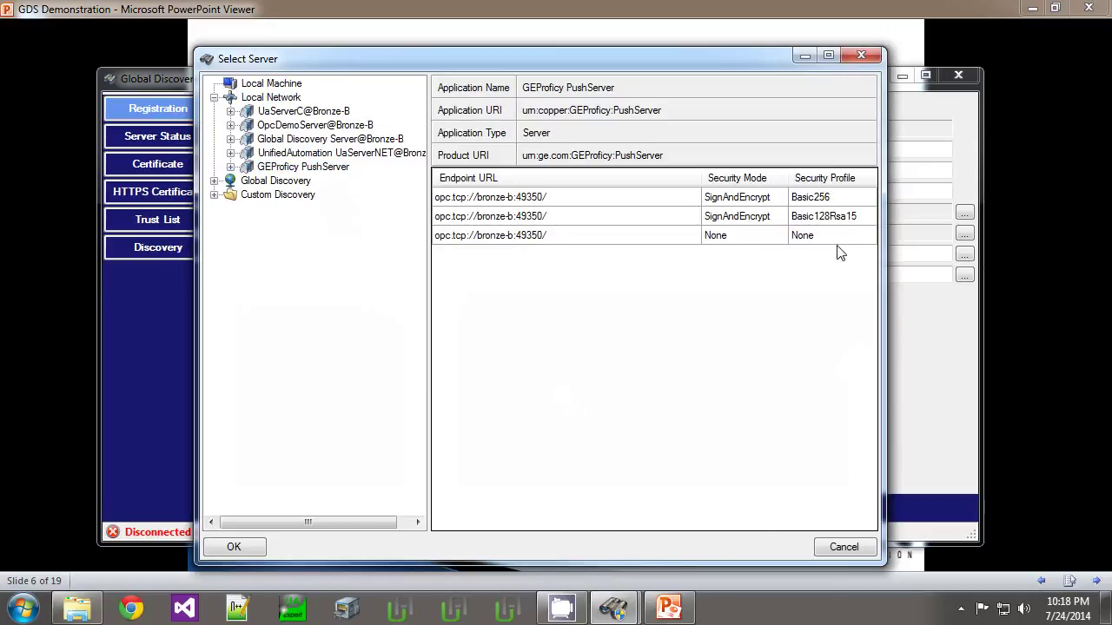
left_click(531, 235)
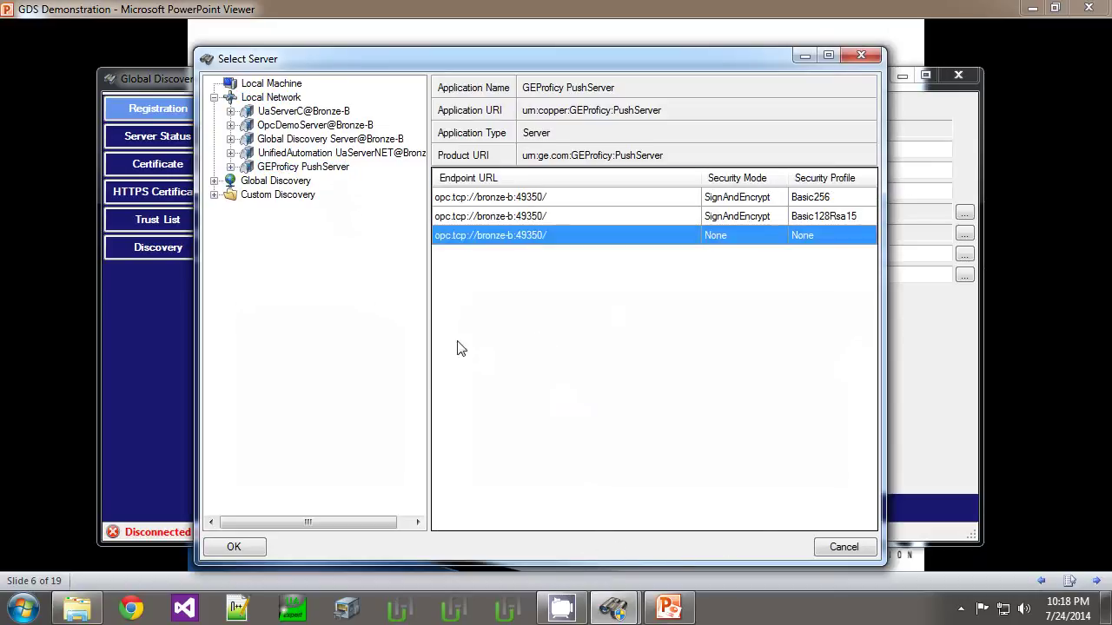
left_click(242, 550)
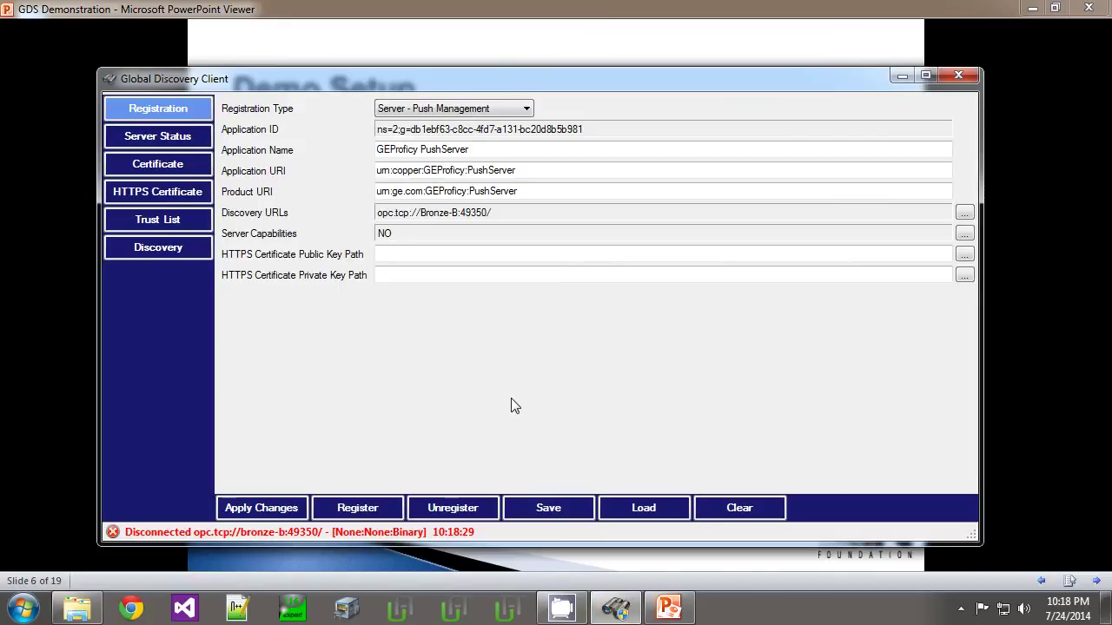
Replace the push server's NO capability with LD (provides live data) and register the server.
left_click(959, 235)
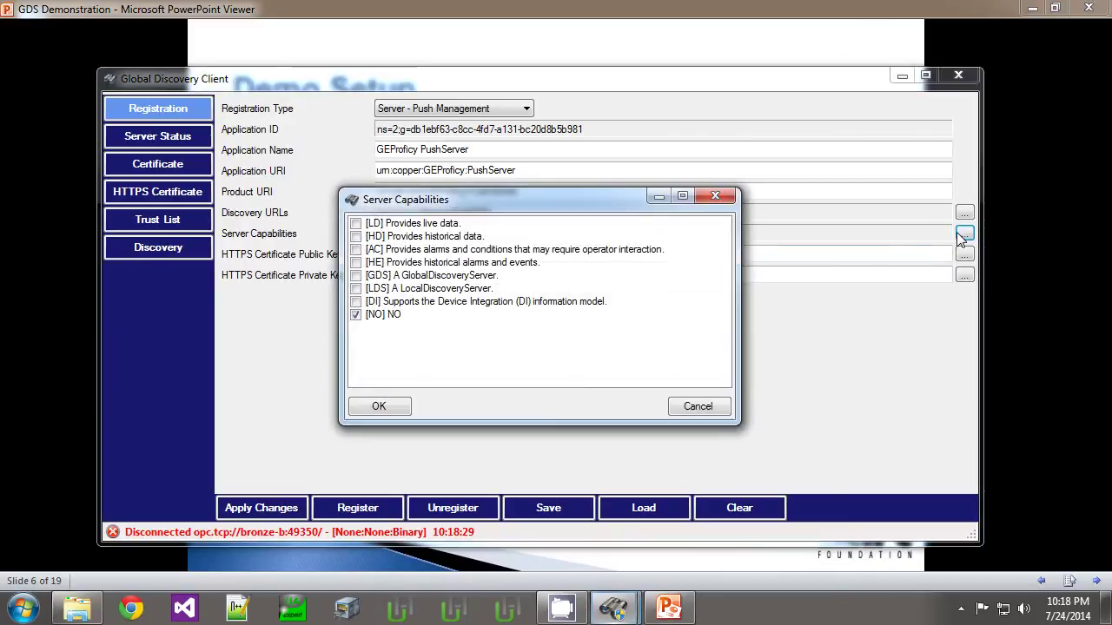
left_click(355, 315)
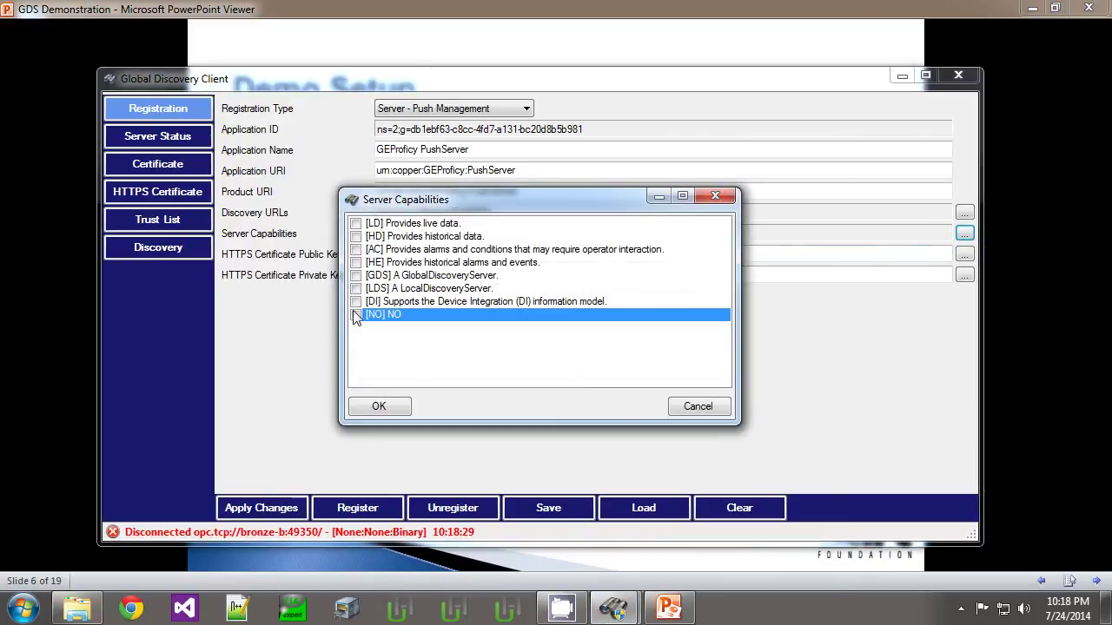
left_click(355, 224)
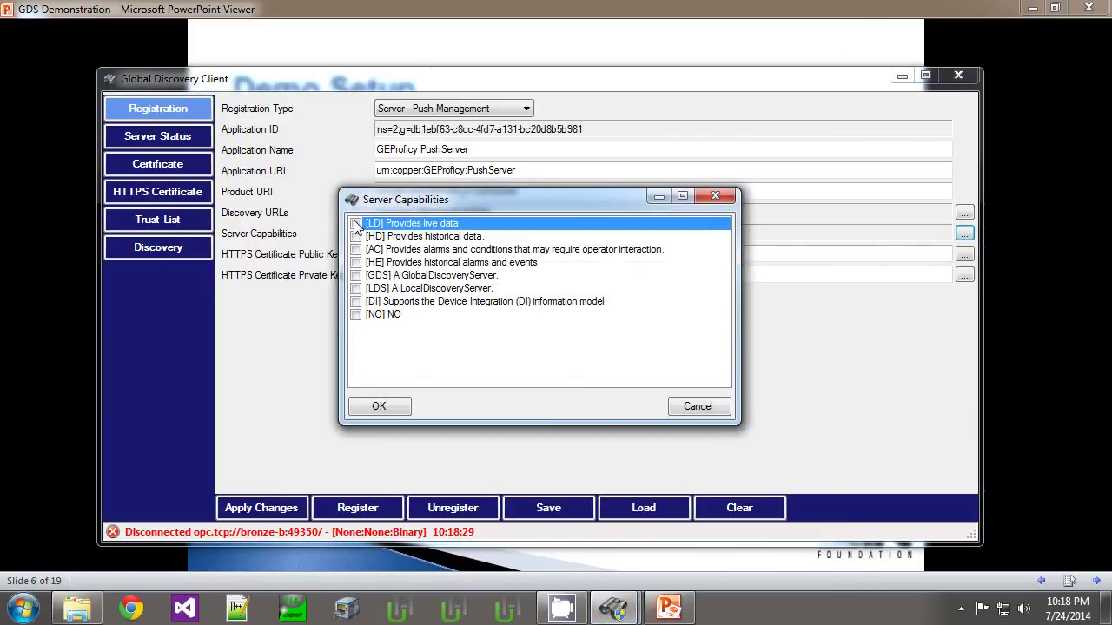
left_click(373, 406)
left_click(382, 511)
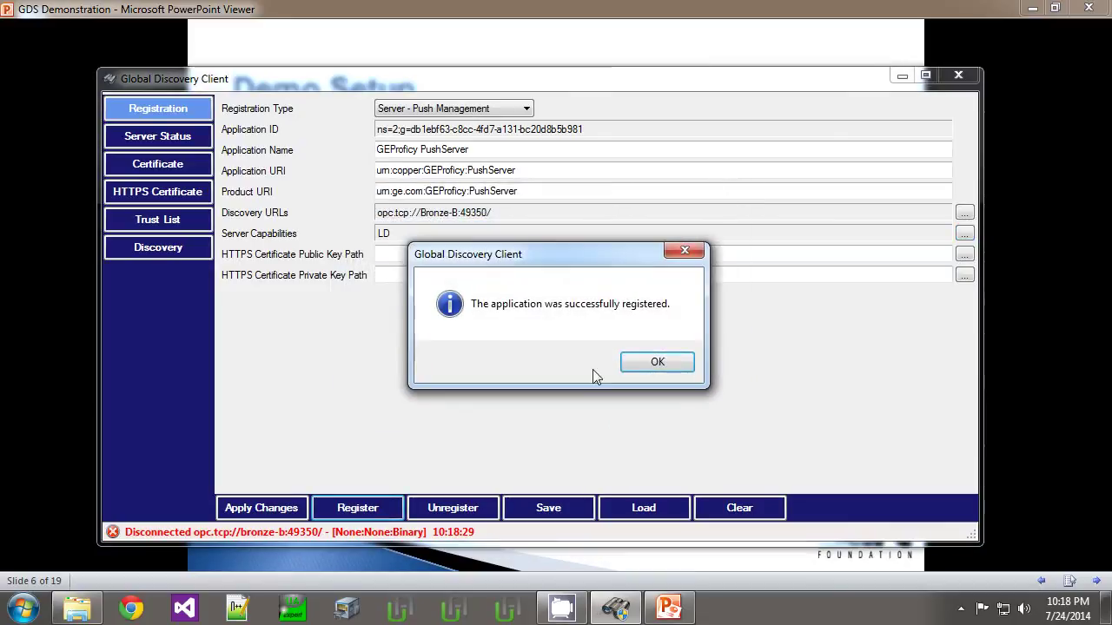
left_click(662, 361)
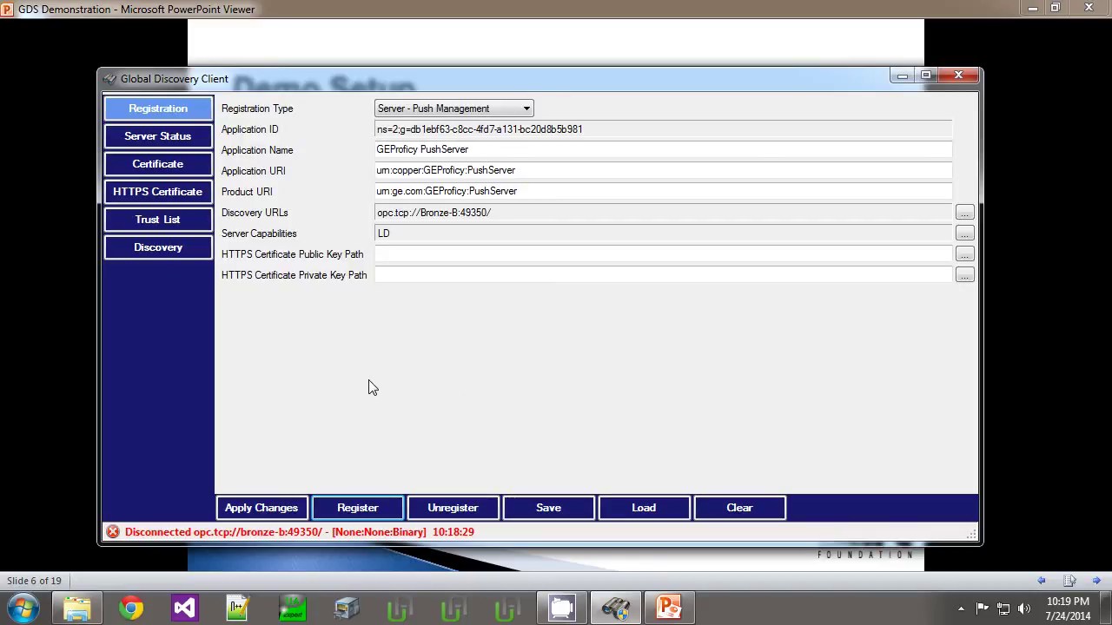
Query the Global Discovery servers in the Discovery view without any filter.
left_click(187, 248)
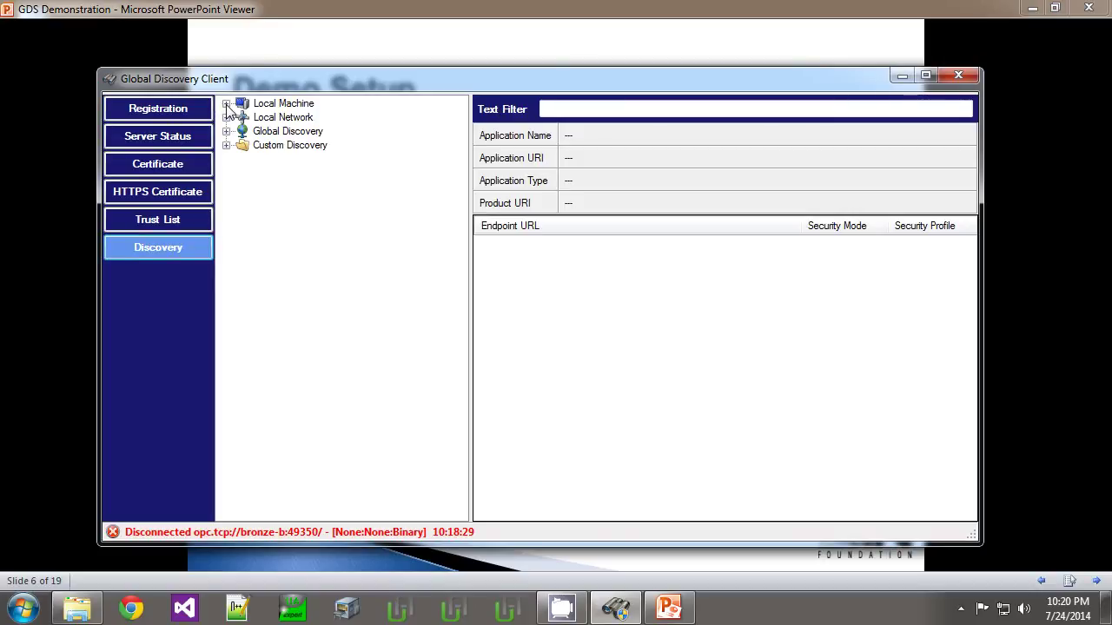
left_click(262, 136)
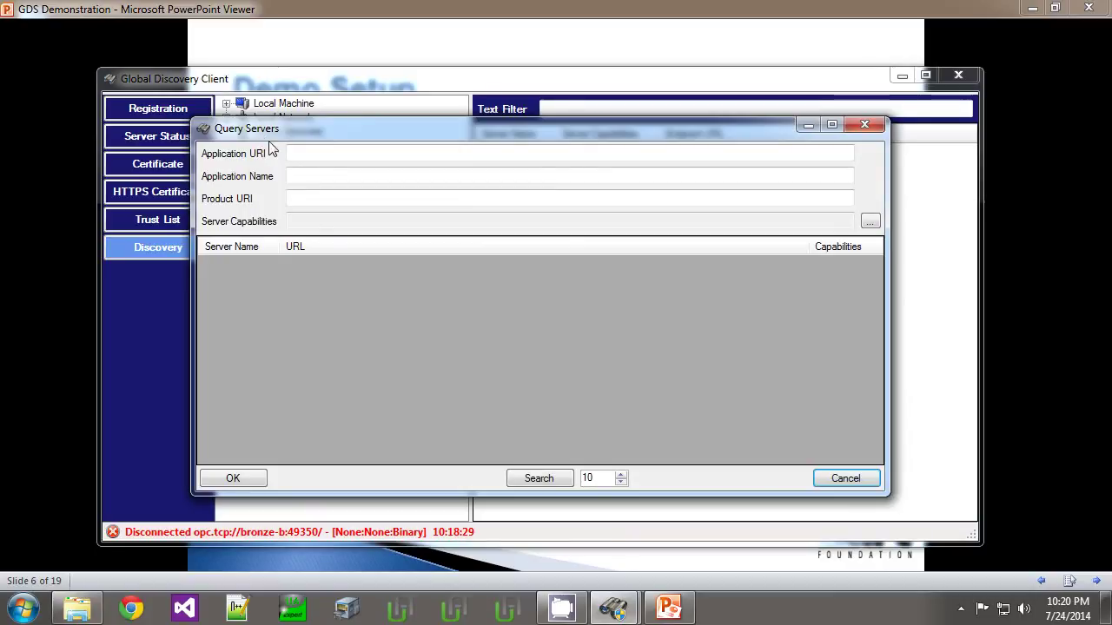
left_click(539, 478)
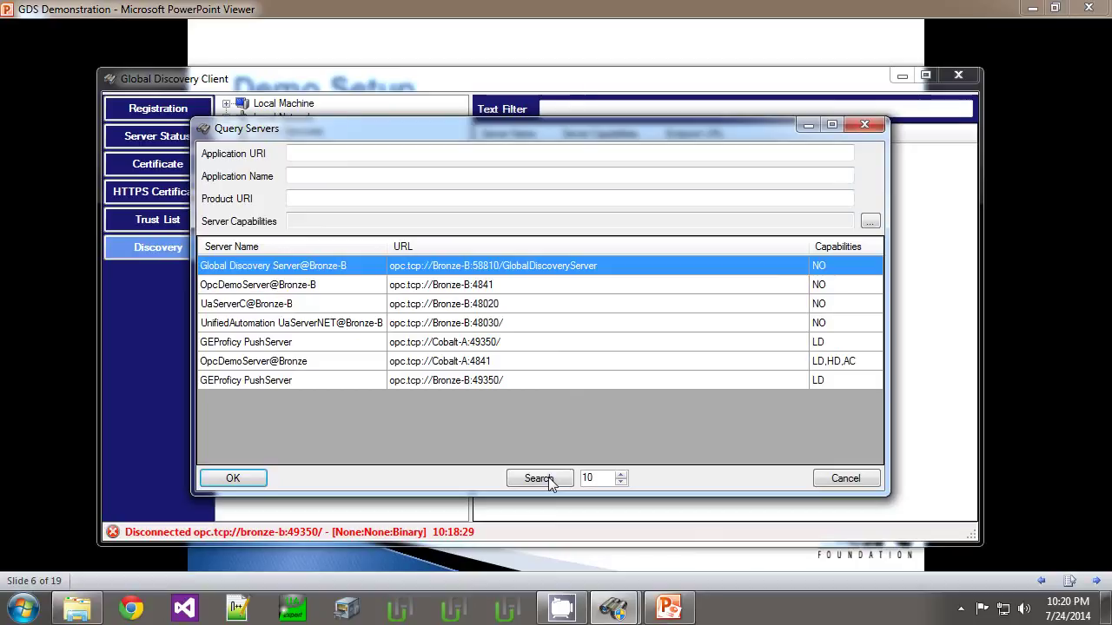
Search the registered servers by the application name filter %demo%.
left_click(306, 179)
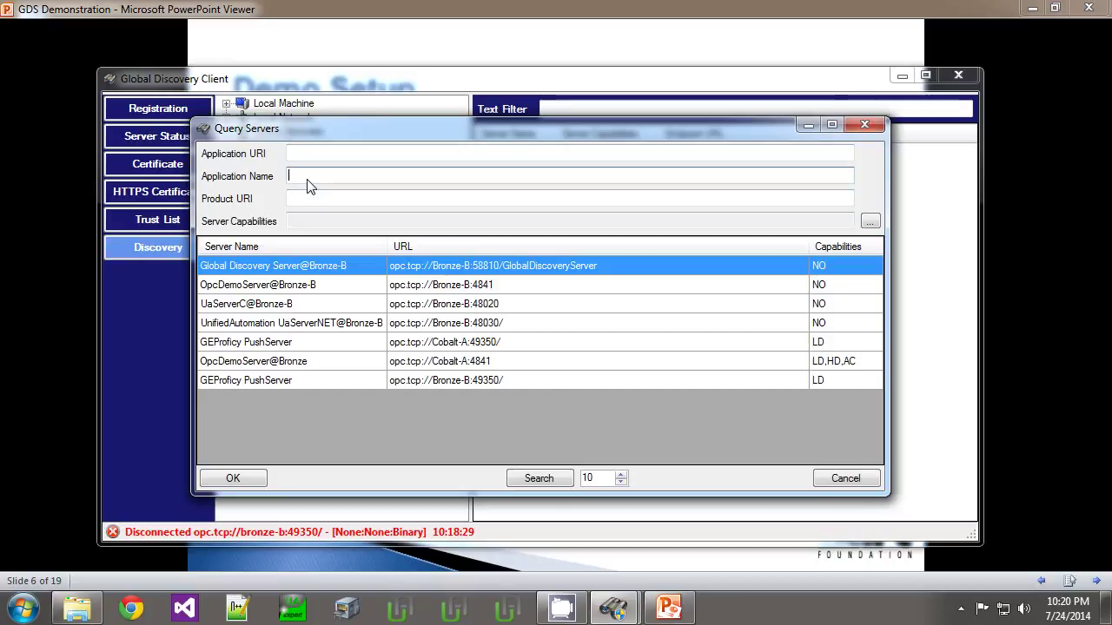
type("%demo%")
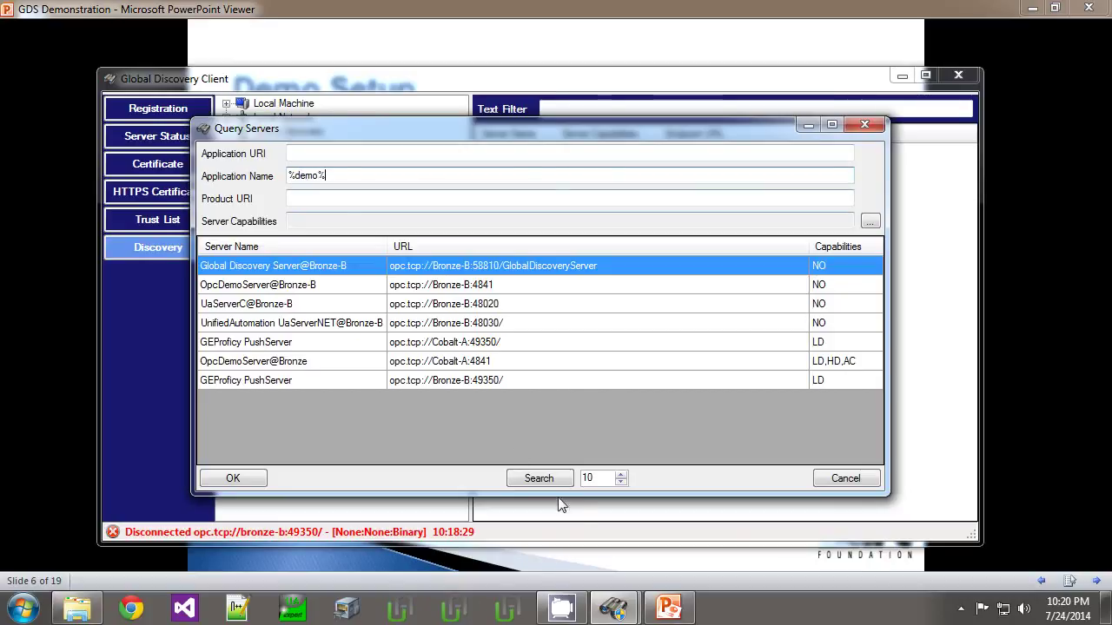
left_click(563, 480)
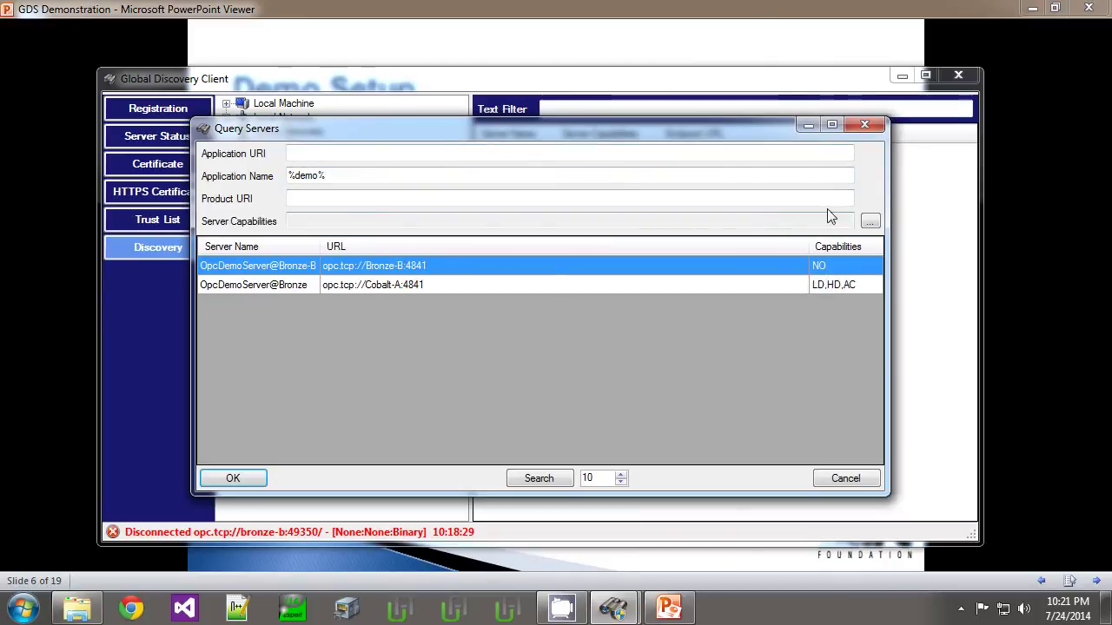
Add the AC (alarms and conditions) server capability to the %demo% filter, search again, and close the server query without accepting a server.
left_click(873, 223)
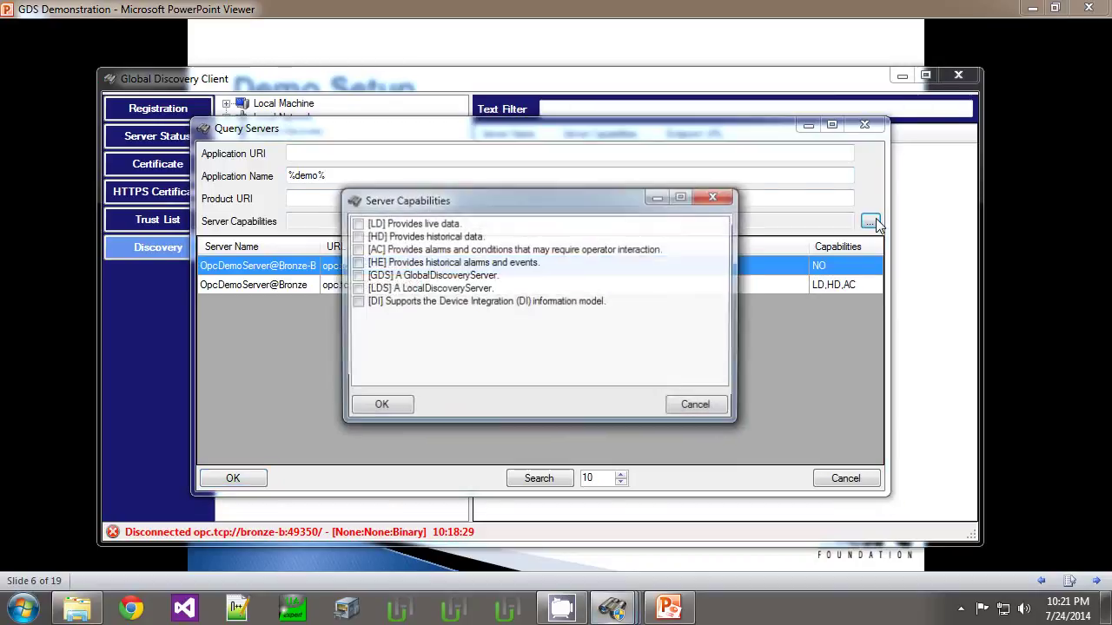
left_click(355, 249)
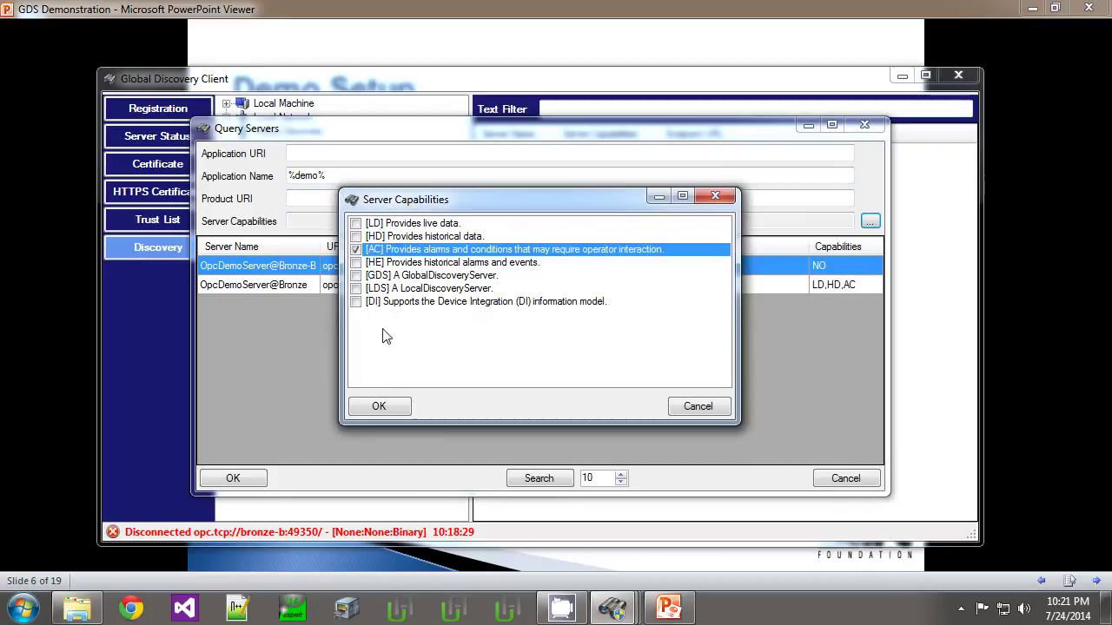
left_click(381, 406)
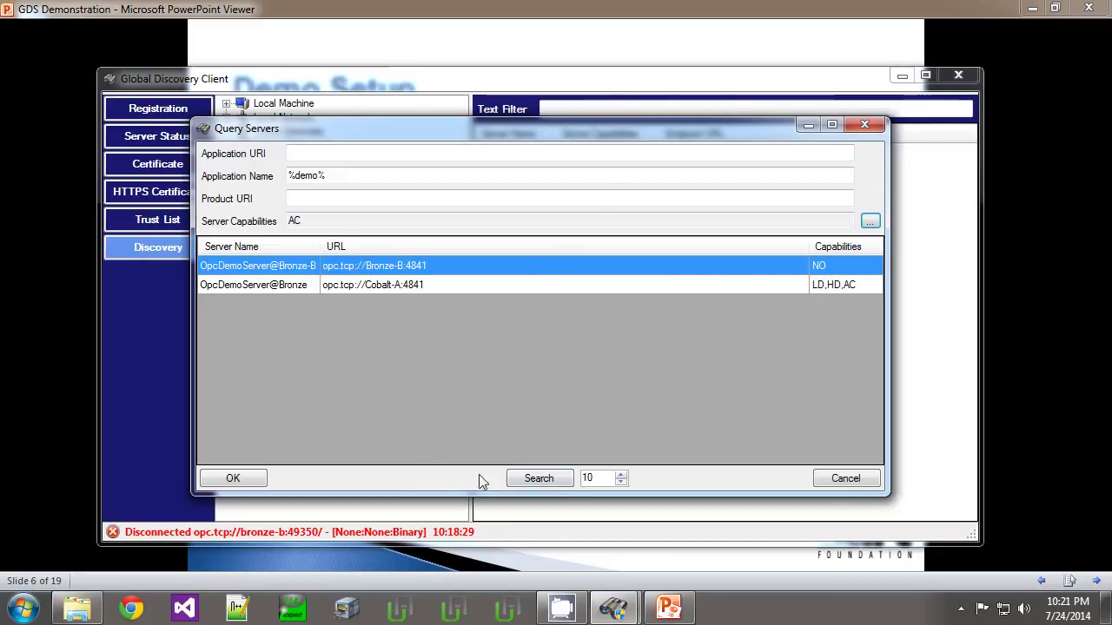
left_click(556, 480)
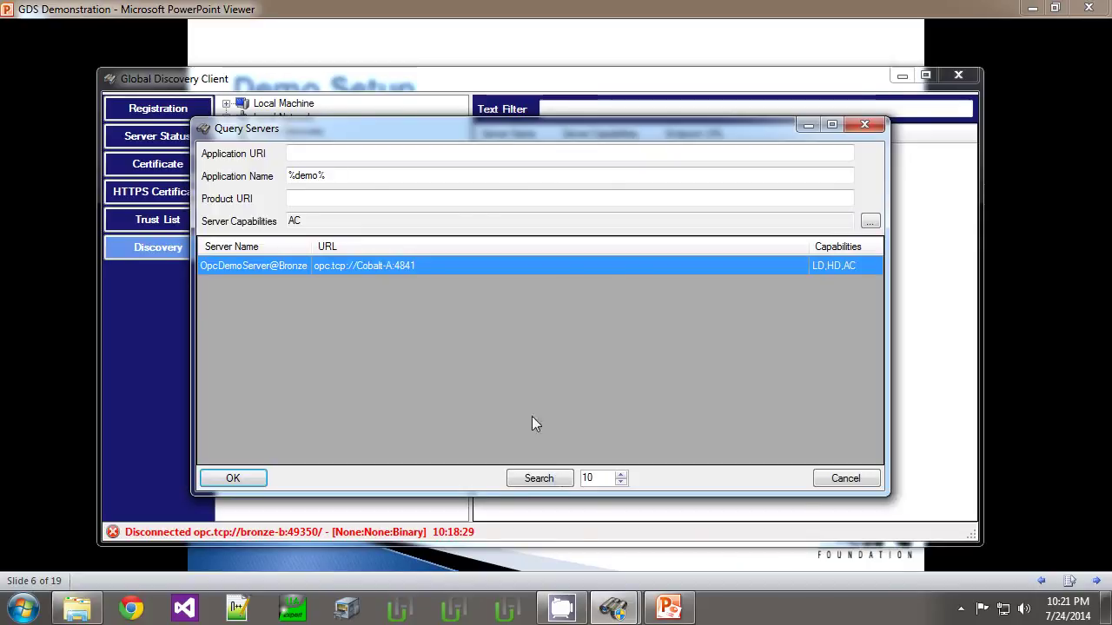
left_click(367, 161)
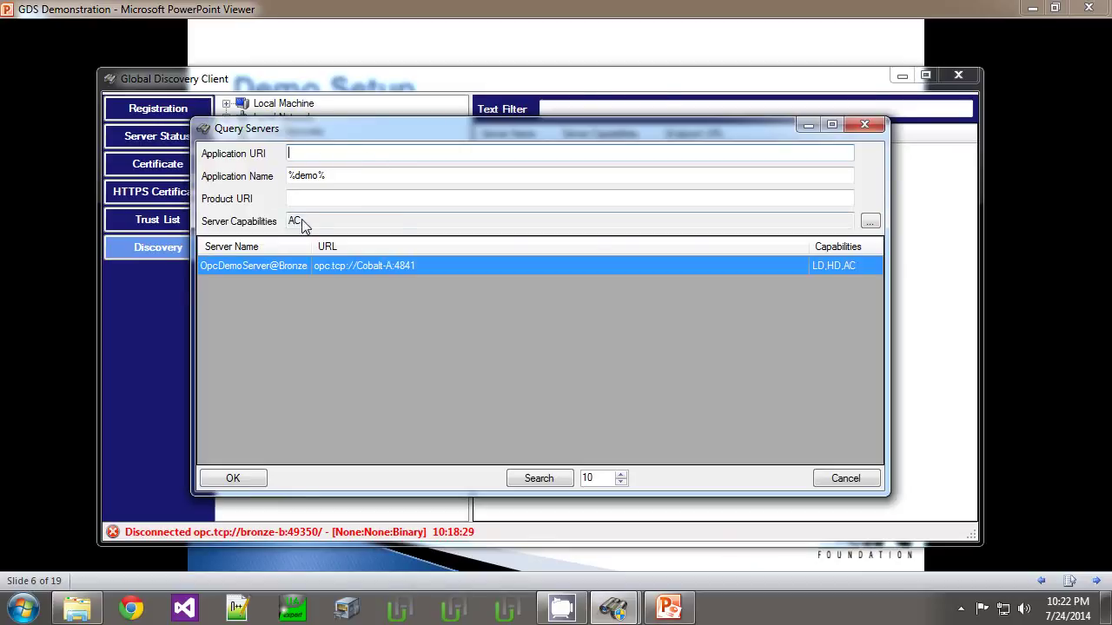
left_click(843, 479)
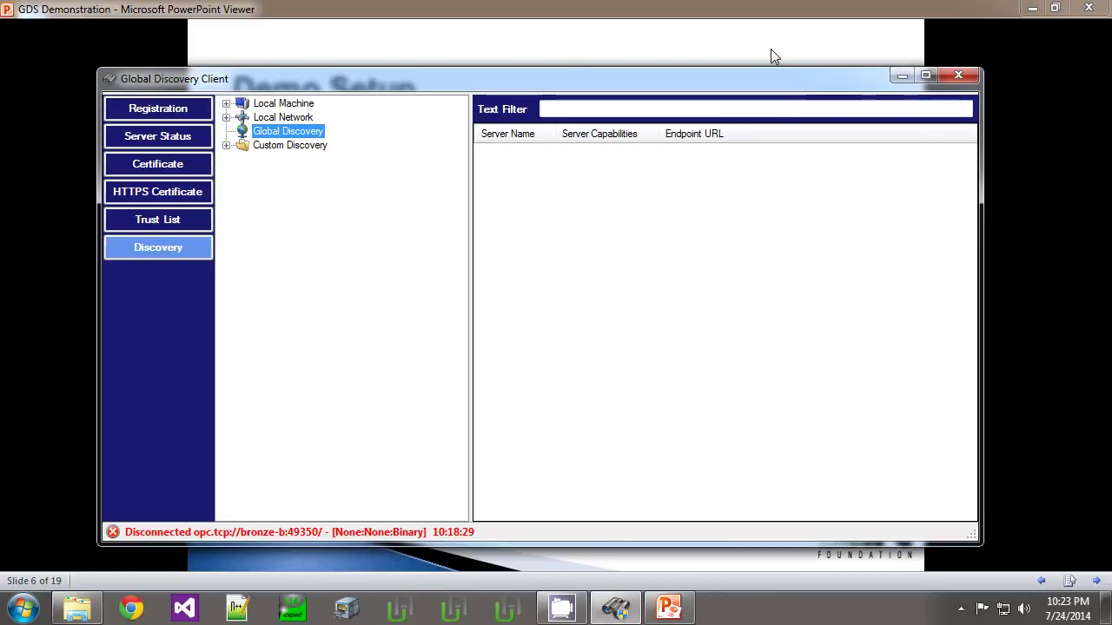
Switch to the GDS Demonstration presentation in PowerPoint Viewer and advance to the End of Part 1 slide.
key("alt+Tab")
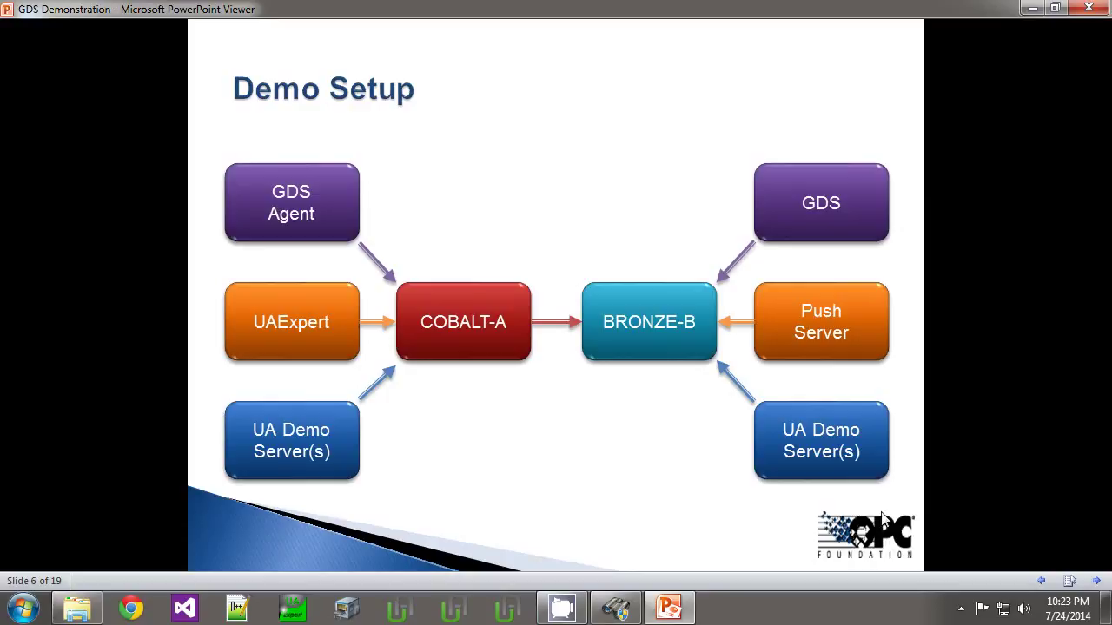
left_click(1096, 580)
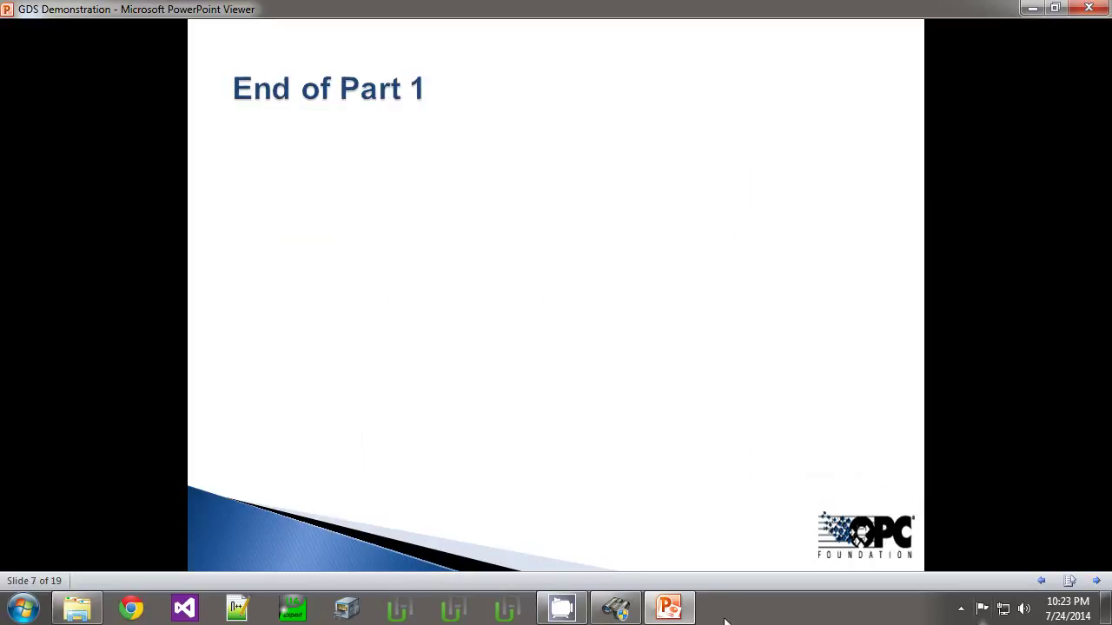
right_click(561, 608)
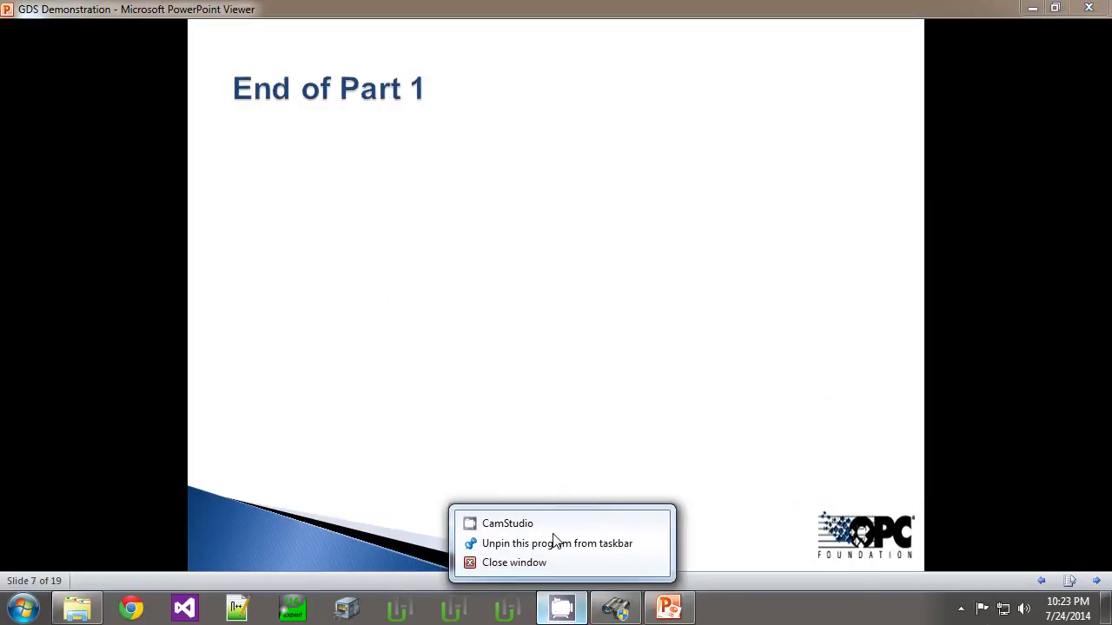
left_click(561, 608)
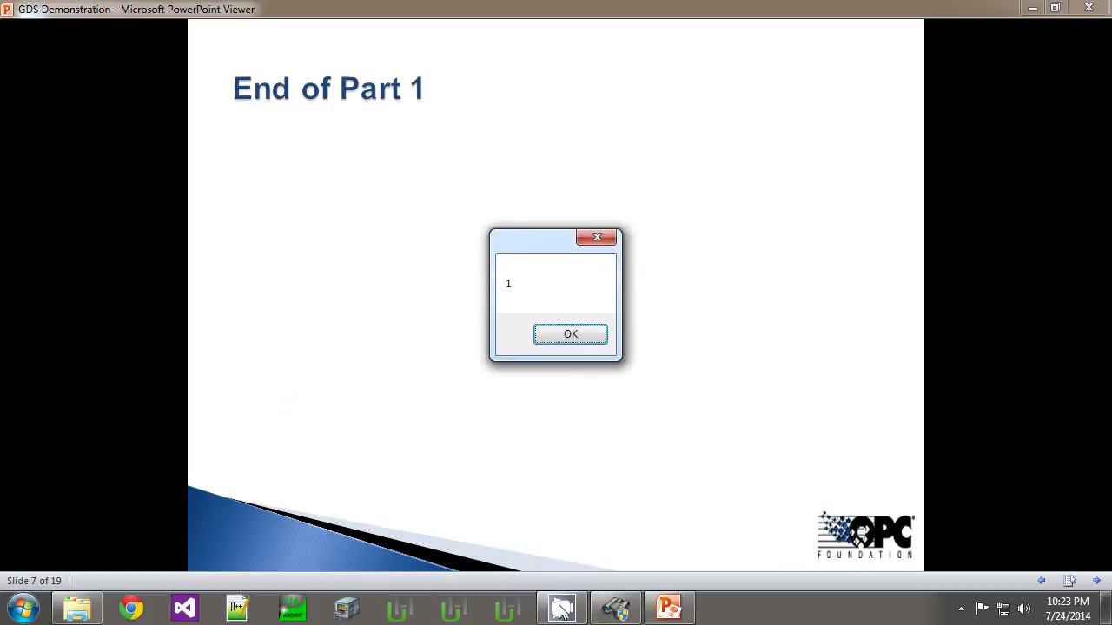